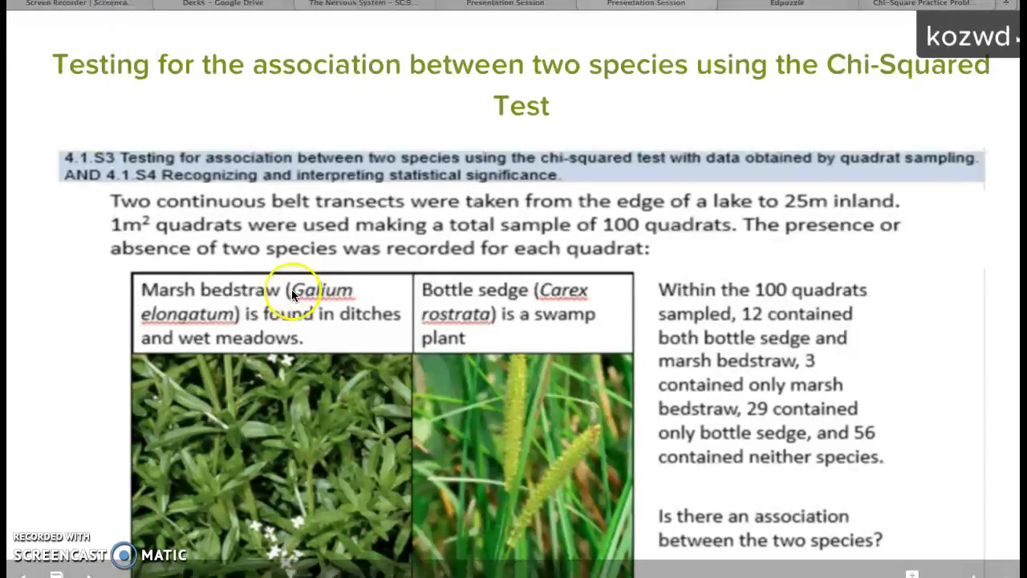
- Click on the current slide, then move on to the null hypothesis slide
left_click(245, 305)
left_click(183, 295)
left_click(455, 301)
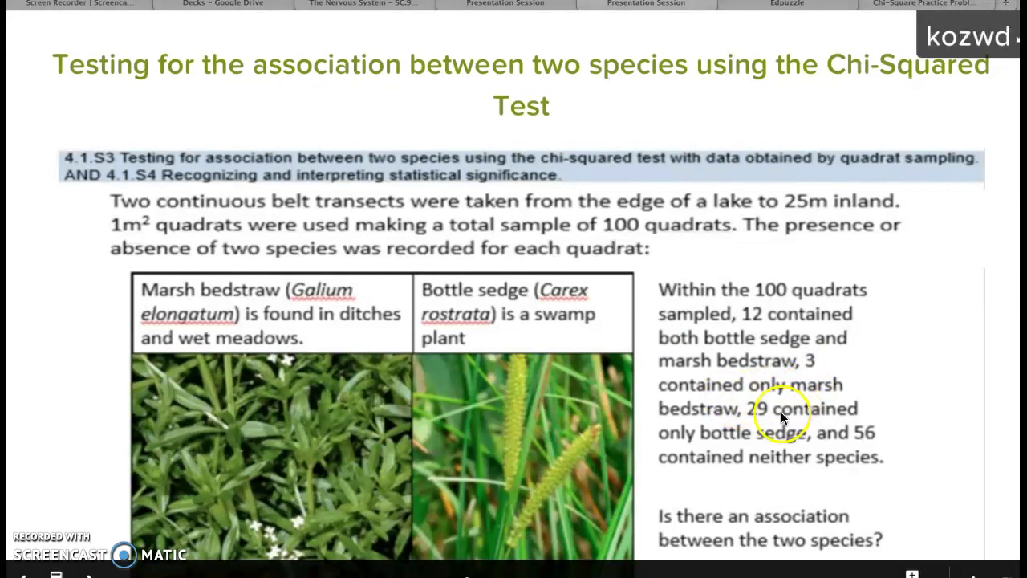
left_click(862, 436)
left_click(790, 463)
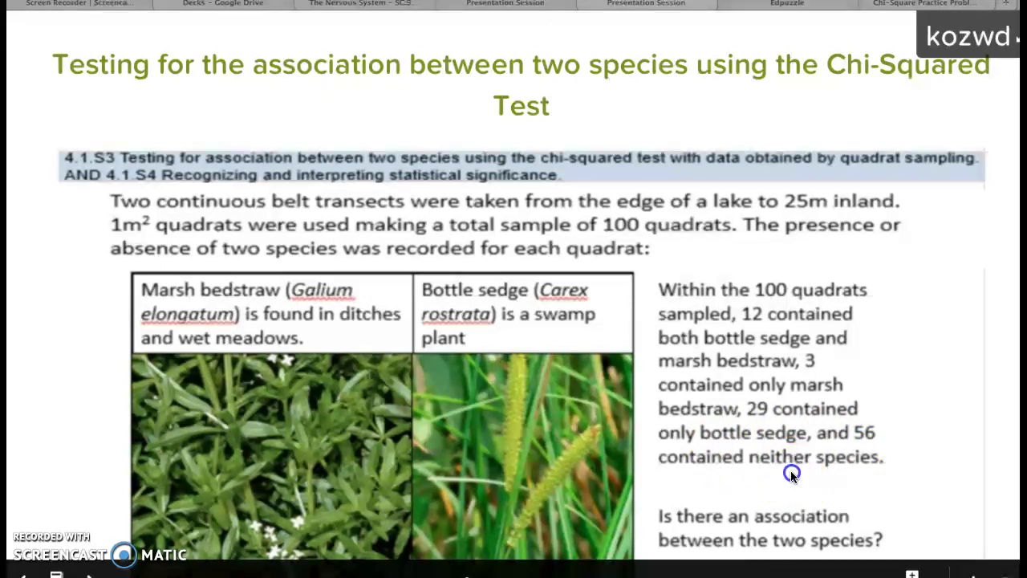
left_click(769, 460)
key("Right")
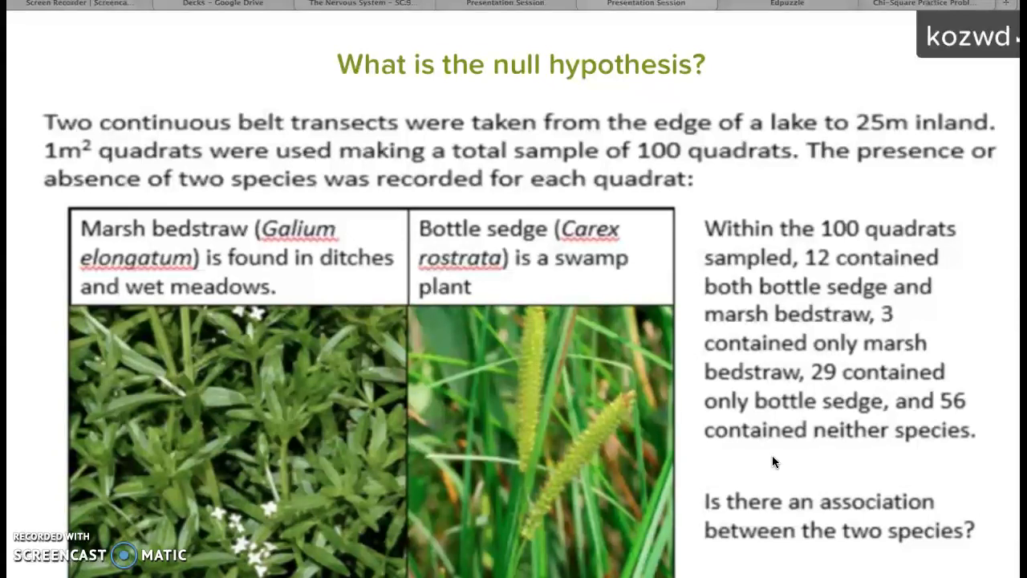
- Advance to the 'fill in the table for present/absent' slide
key("Right")
key("Left")
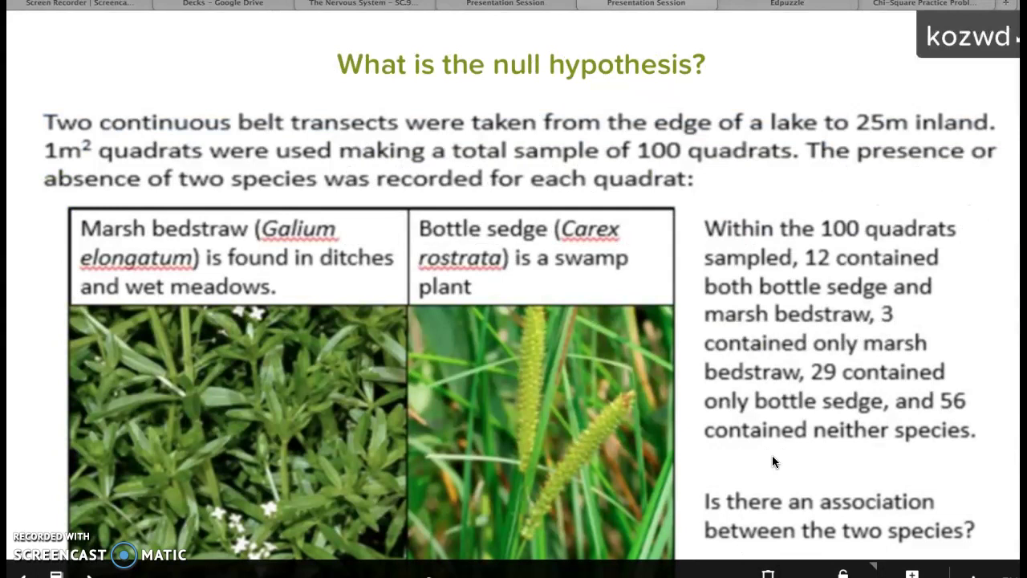
key("Right")
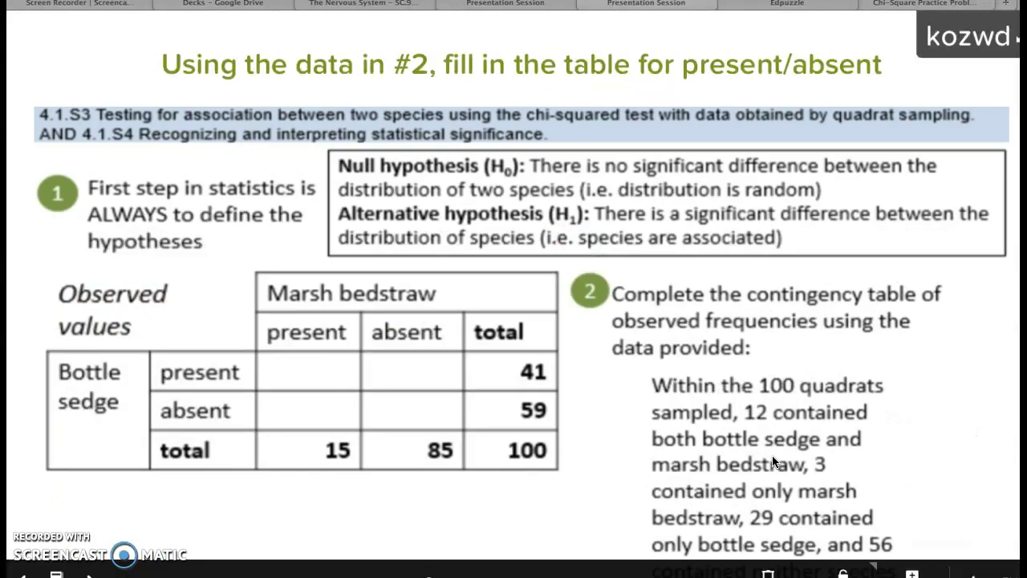
left_click(553, 167)
left_click(687, 166)
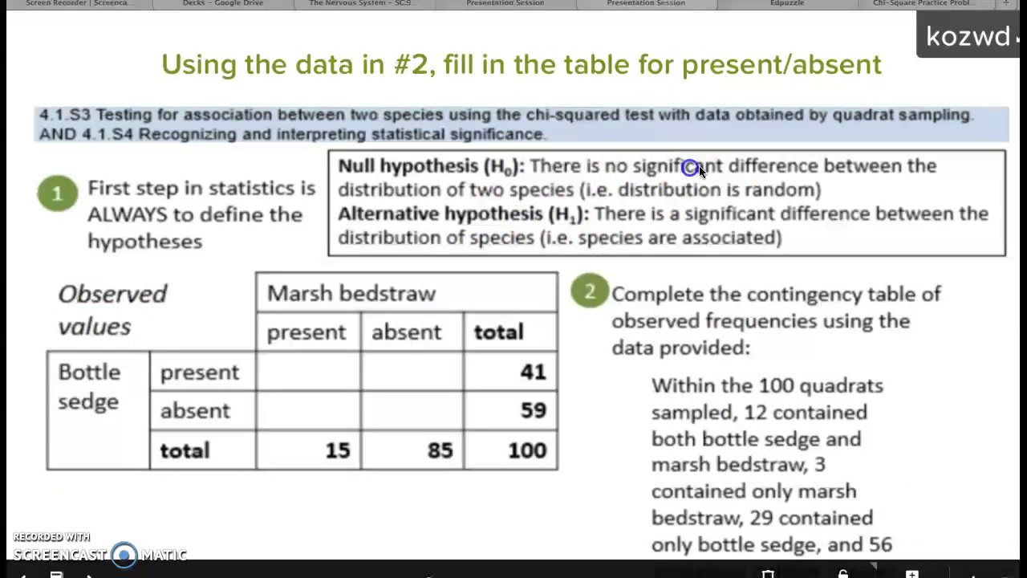
left_click(422, 191)
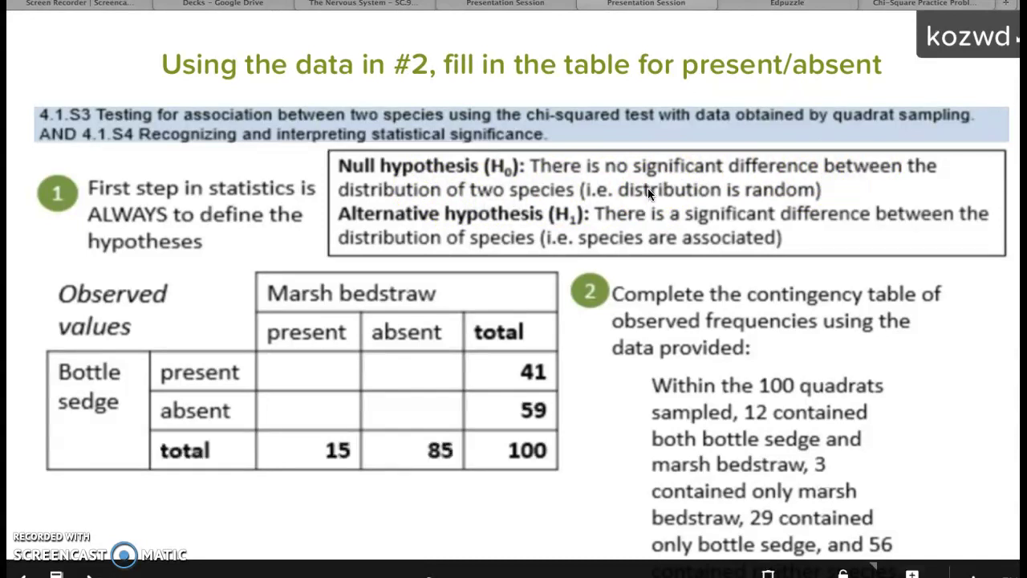
left_click(740, 208)
left_click(724, 240)
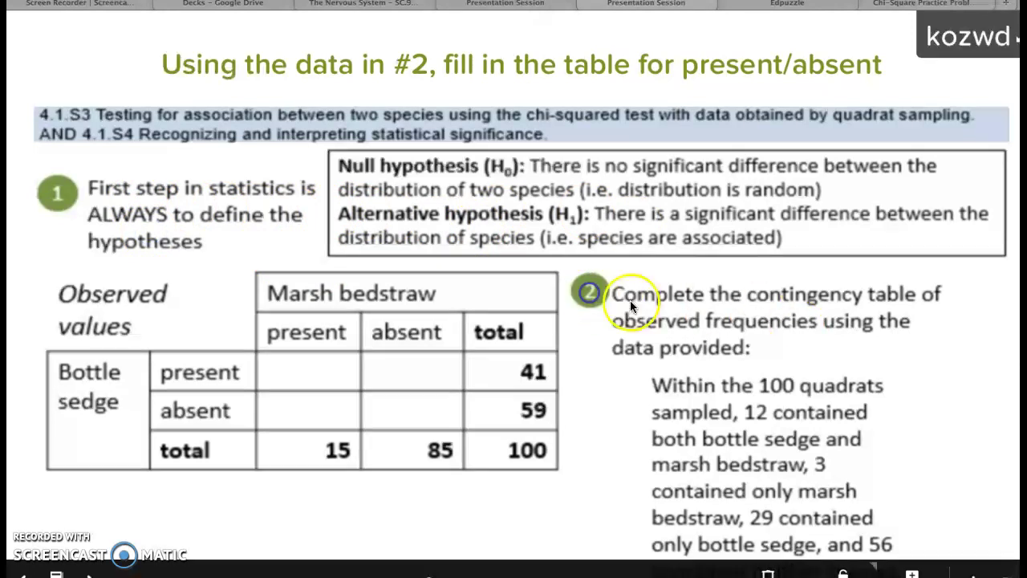
- Click through the cells of the empty present/absent contingency table
left_click(791, 304)
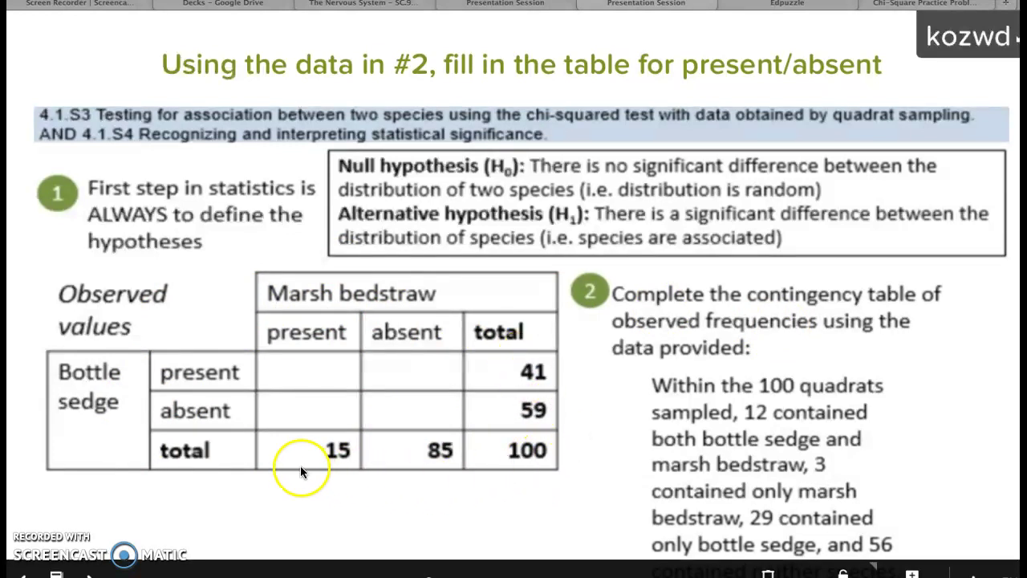
left_click(508, 365)
left_click(437, 450)
left_click(323, 450)
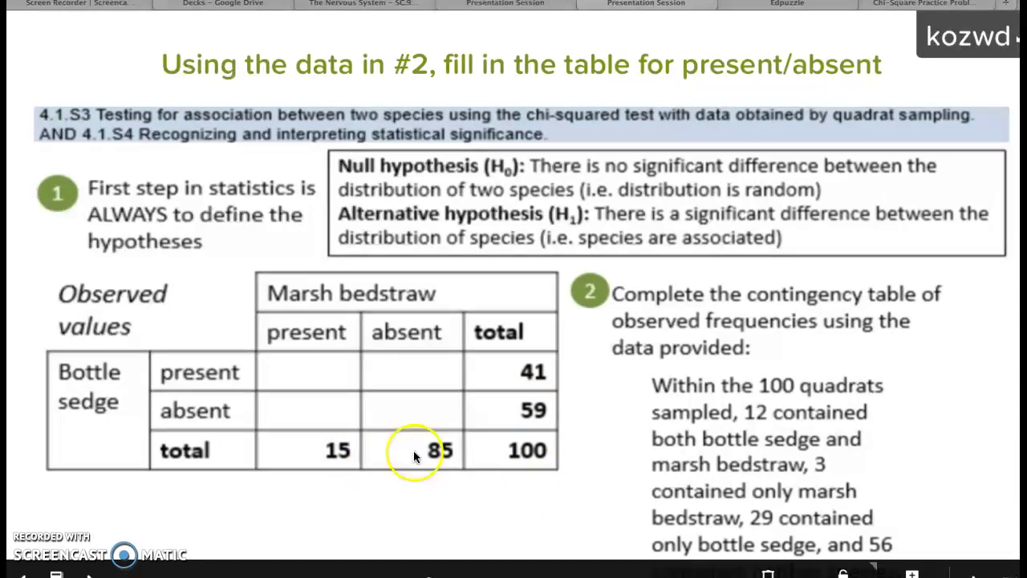
left_click(284, 331)
- Finish the remaining table cells and shift the browser window aside to reveal Formative
left_click(492, 335)
left_click(204, 371)
left_click(200, 446)
left_click(353, 294)
left_click(114, 403)
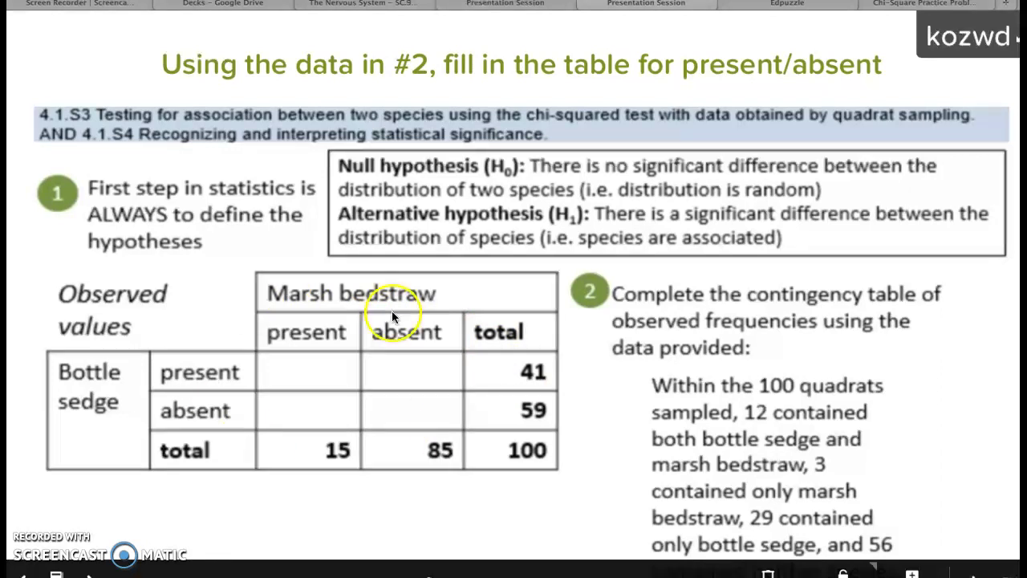
left_click_drag(758, 11, 832, 12)
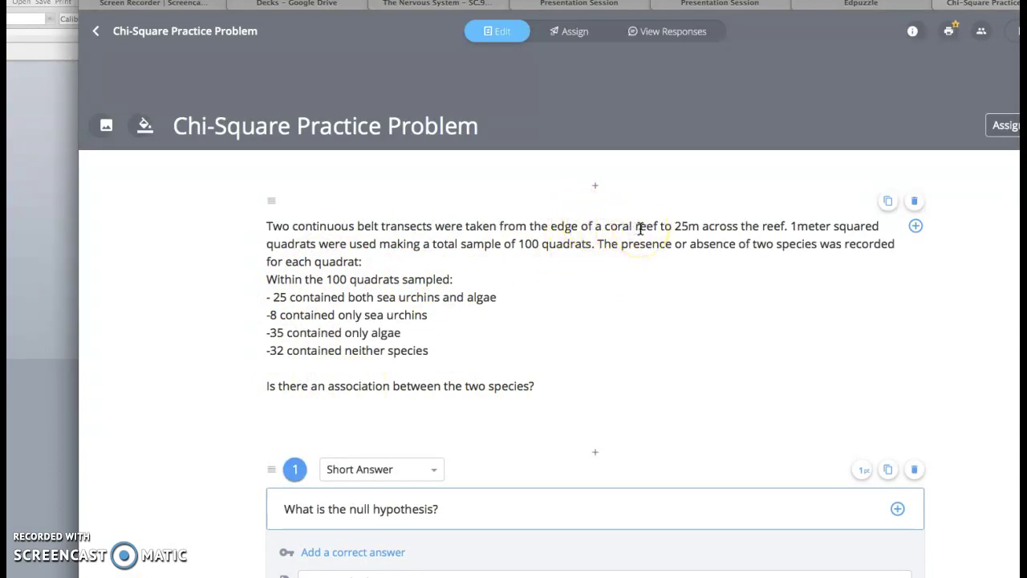
- Scroll down and select the null hypothesis question text in the assignment
left_click(476, 296)
left_click(294, 296)
left_click(297, 337)
left_click(295, 355)
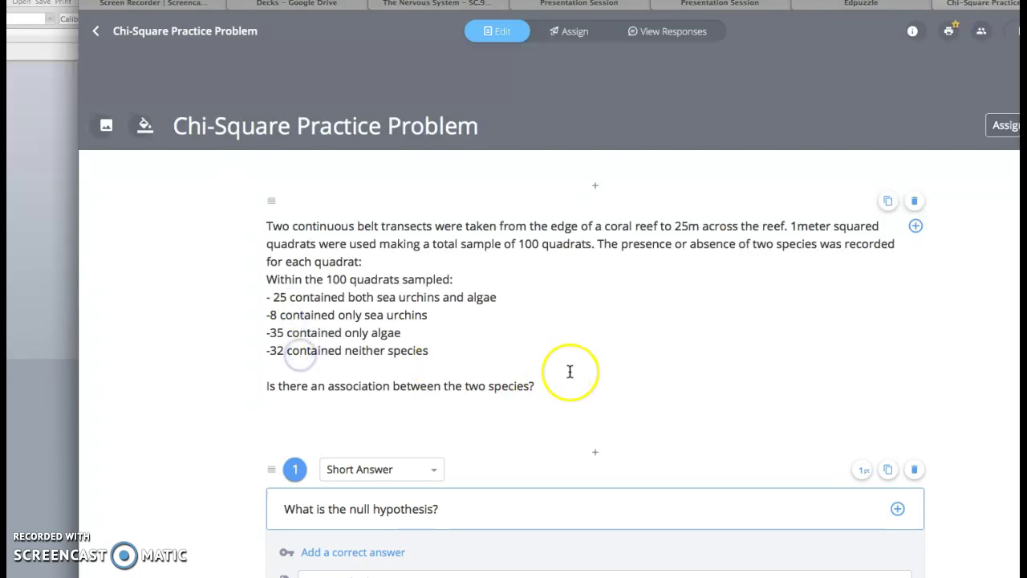
scroll(570, 371, "down", 5)
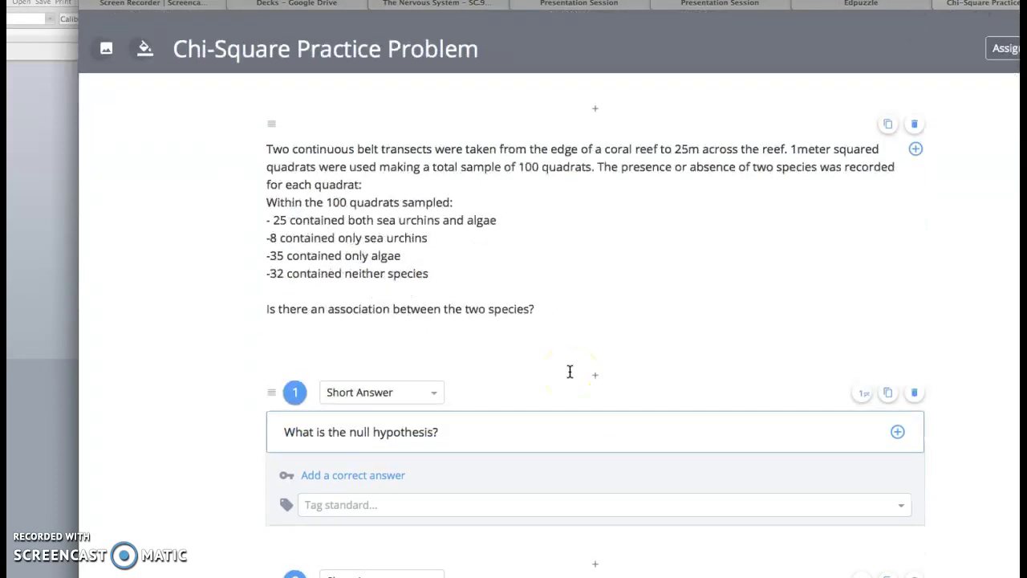
left_click(426, 317)
- Scroll to the alternative hypothesis, on-paper instructions and chi-square calculation question
scroll(455, 344, "down", 2)
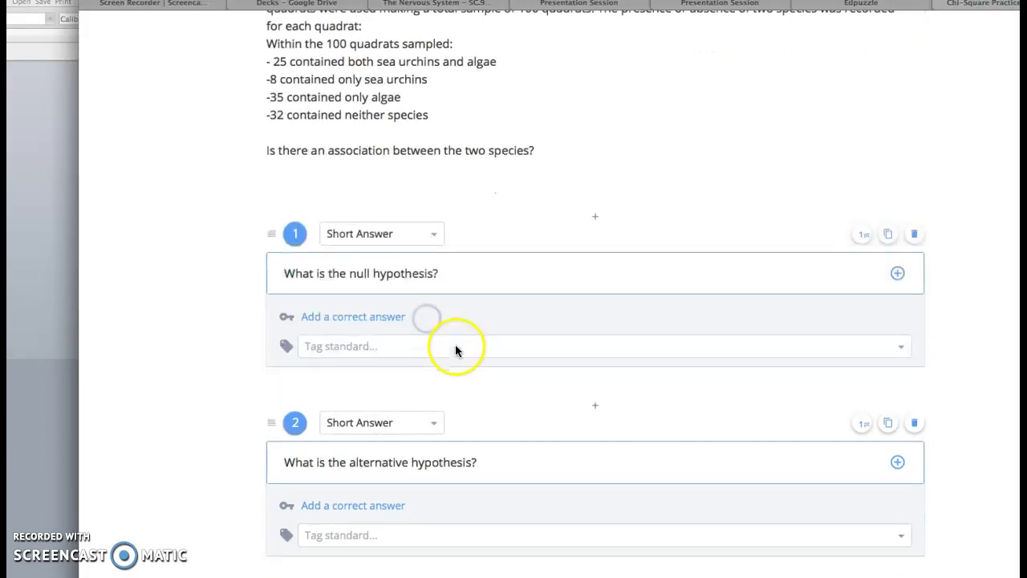
left_click(438, 424)
scroll(453, 413, "down", 5)
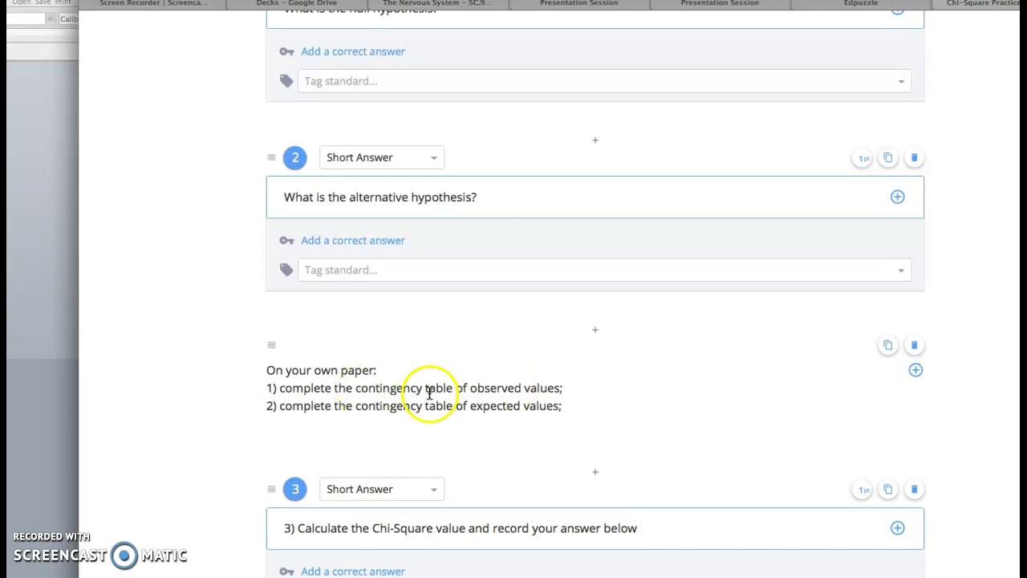
left_click(493, 387)
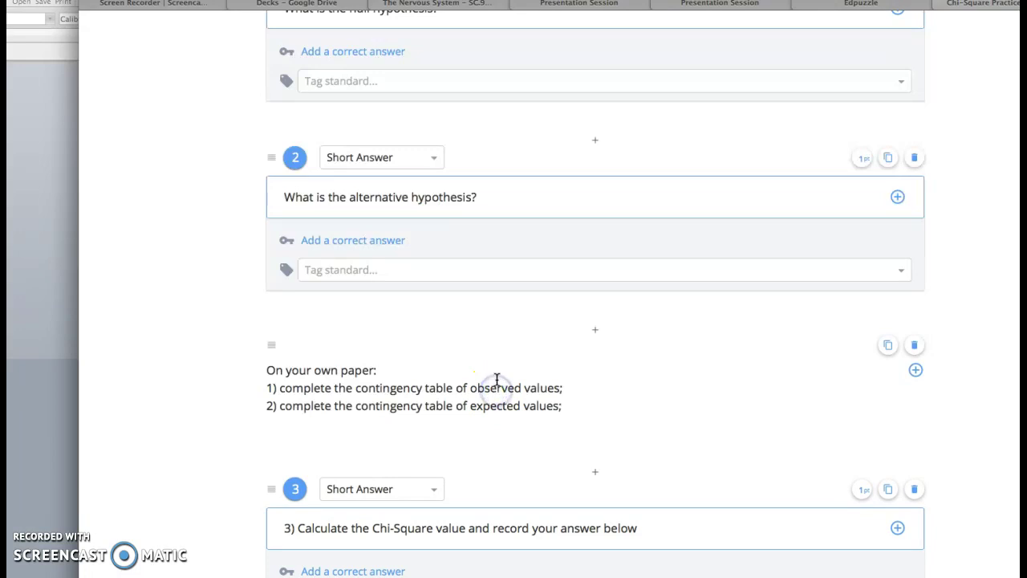